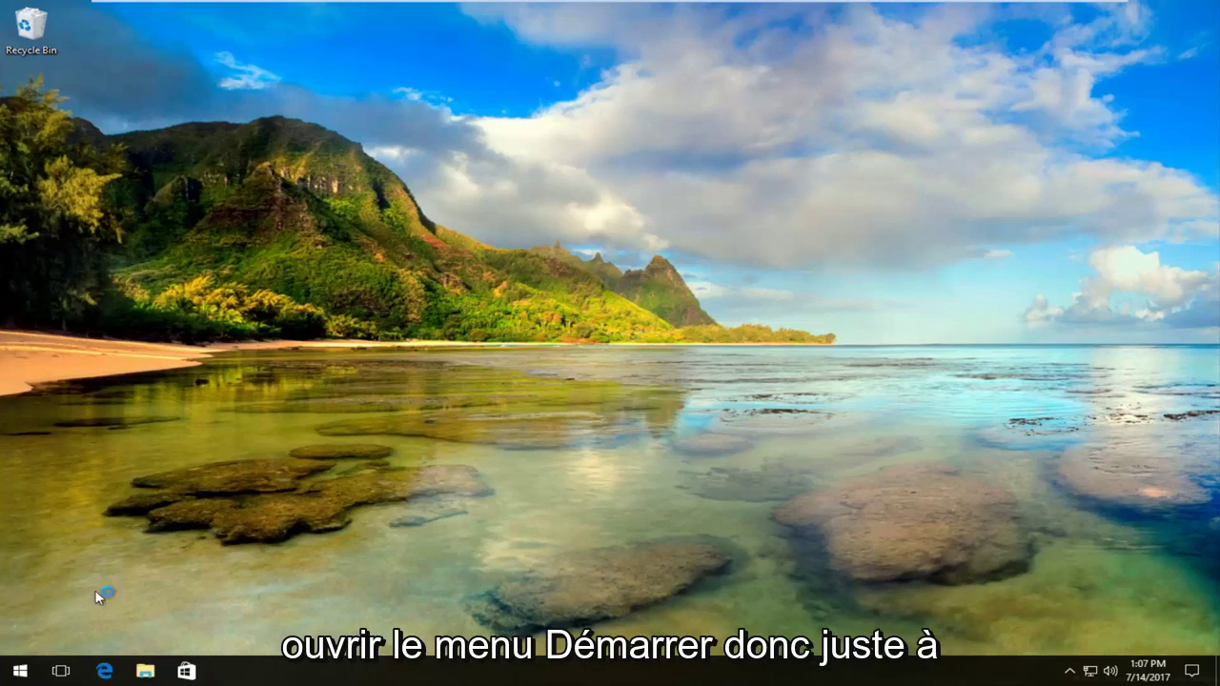
- Find regedit and run the Registry Editor as administrator, allowing it to make changes to the device
left_click(22, 672)
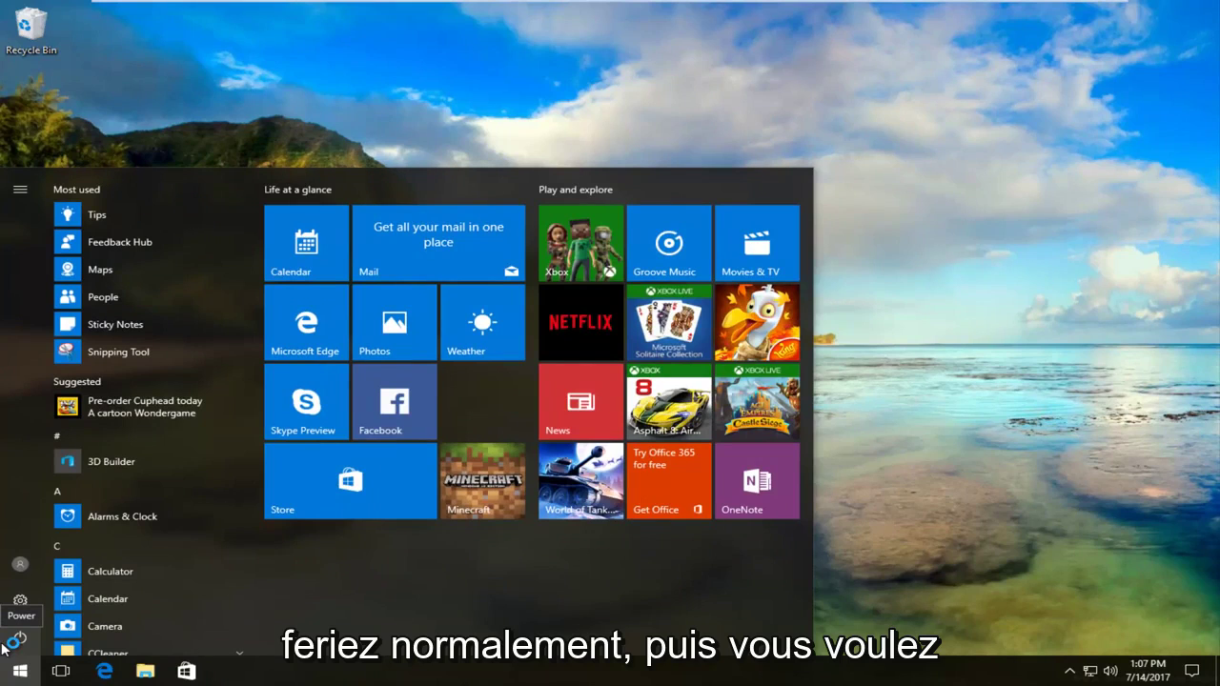
type("regedit")
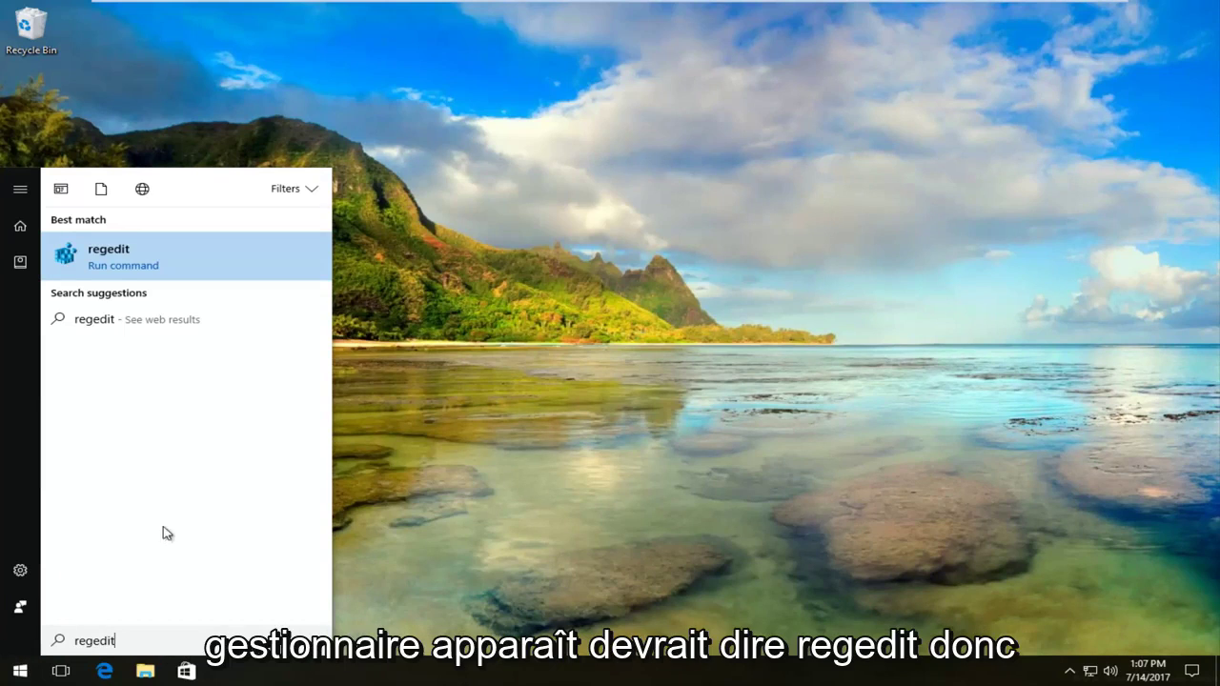
right_click(110, 270)
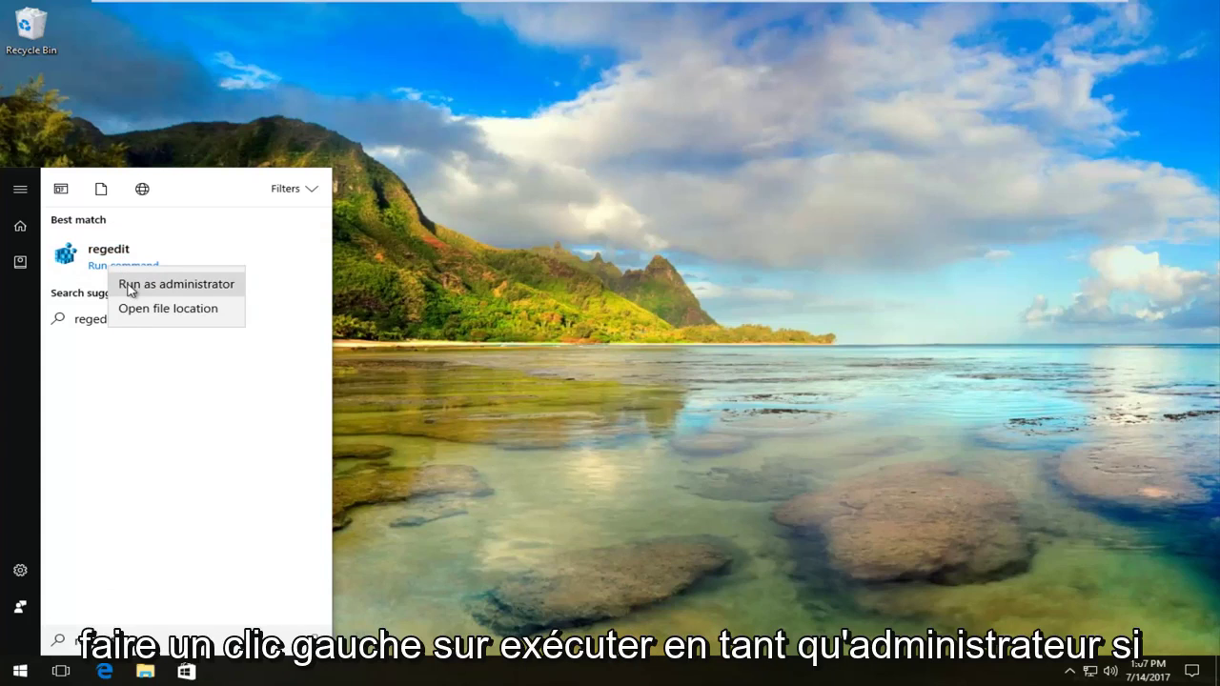
left_click(130, 285)
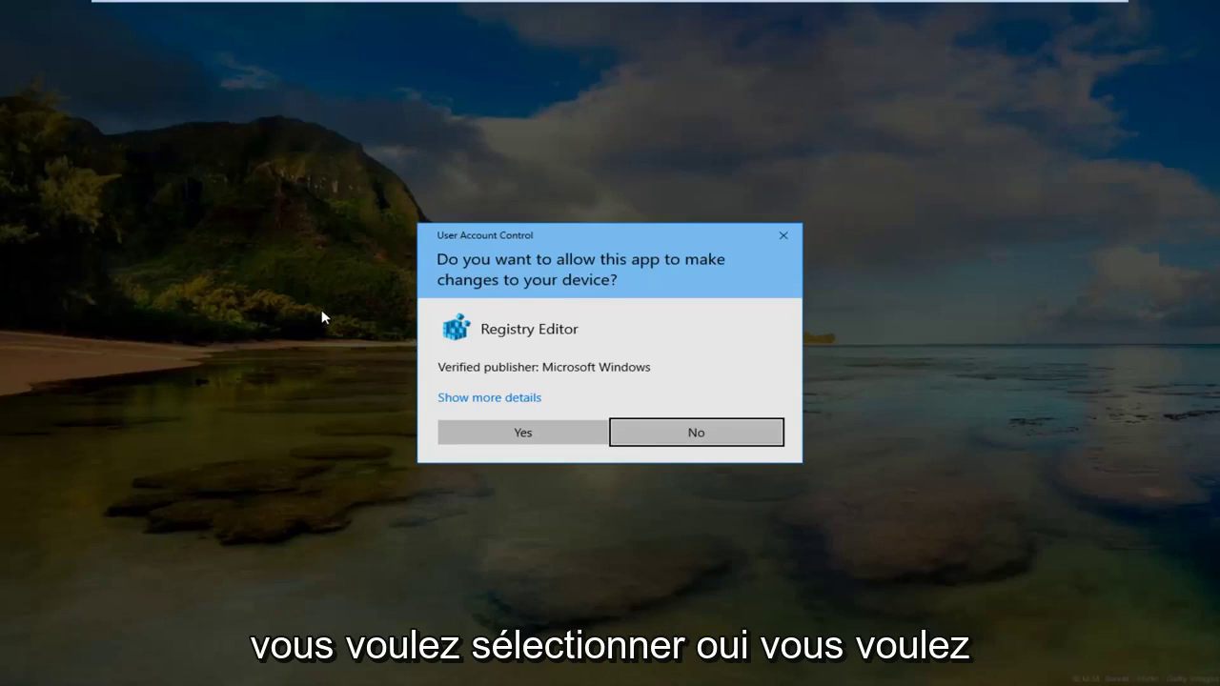
left_click(536, 433)
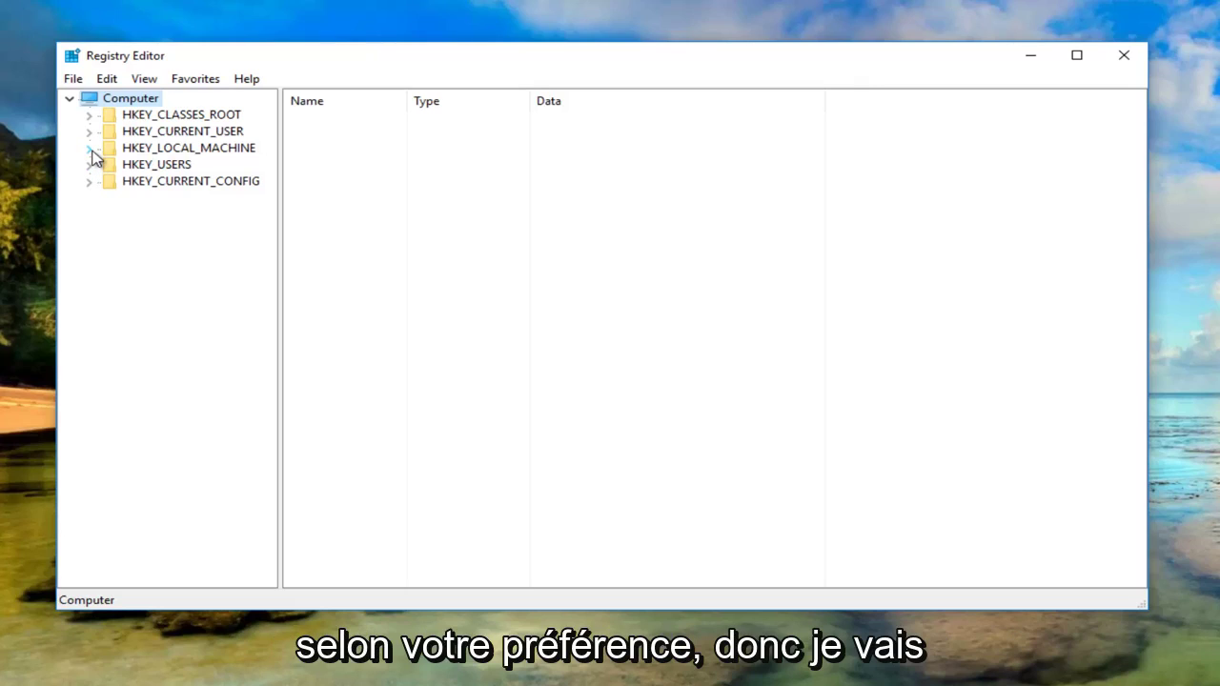
- Expand the registry tree along HKEY_LOCAL_MACHINE\SYSTEM\CurrentControlSet\Services, widening the key tree for readability
left_click(90, 148)
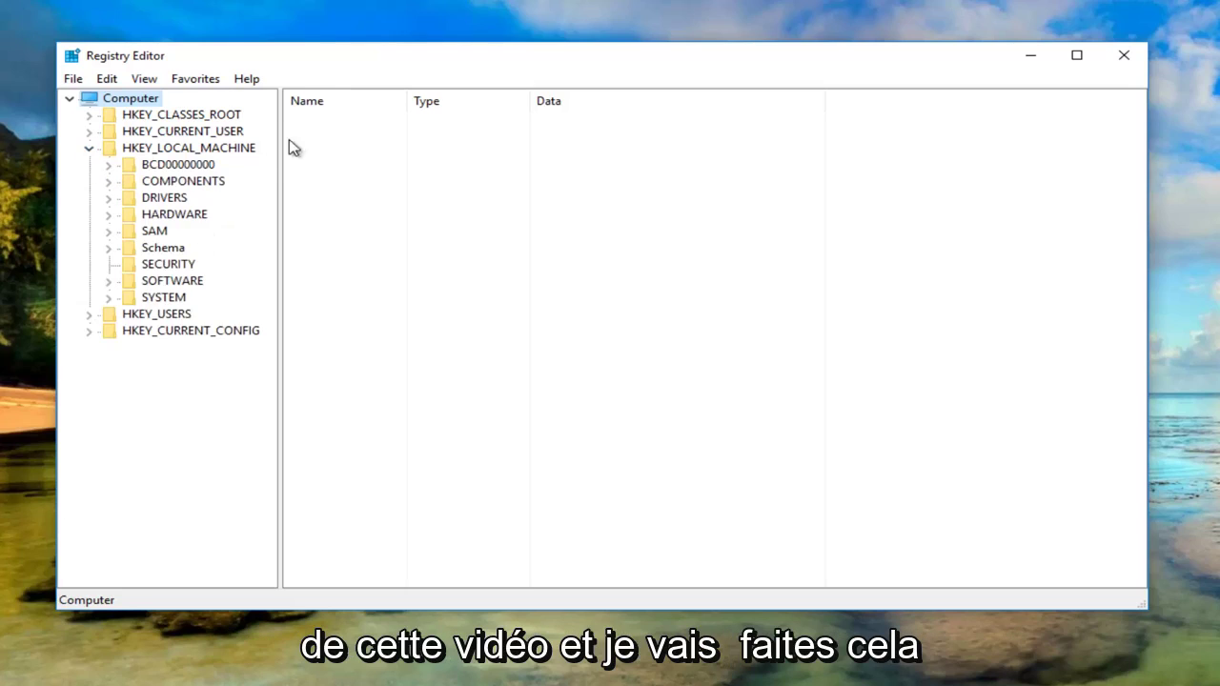
left_click_drag(280, 132, 336, 120)
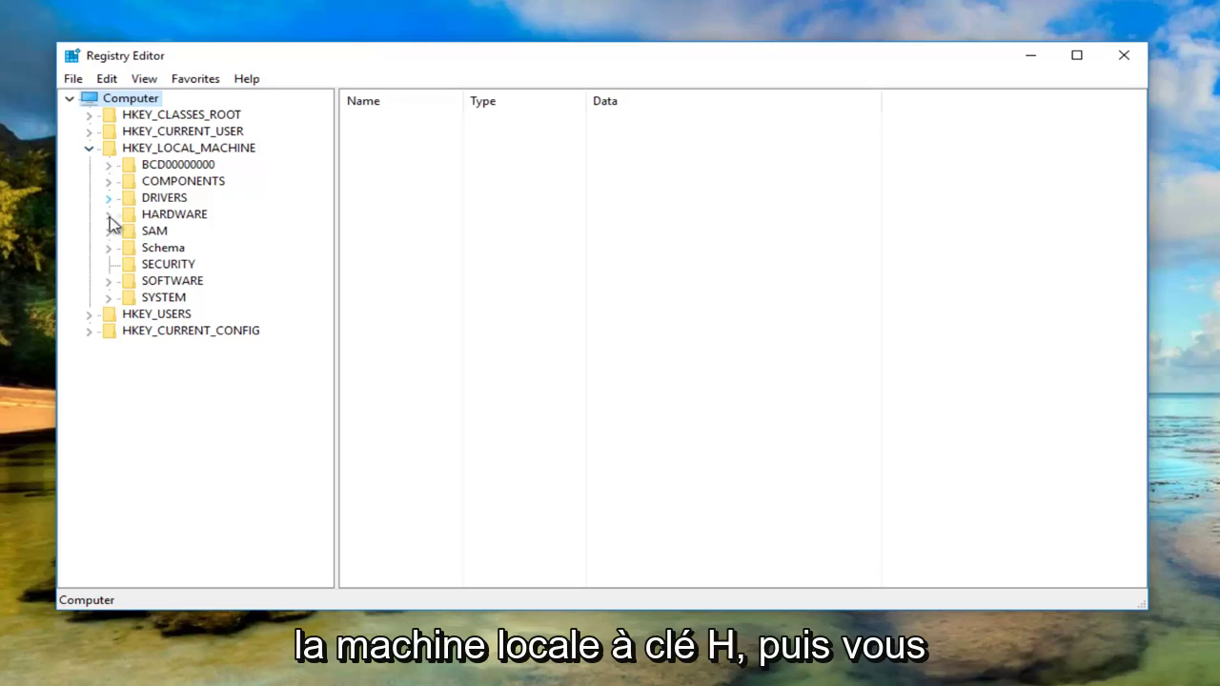
left_click(109, 298)
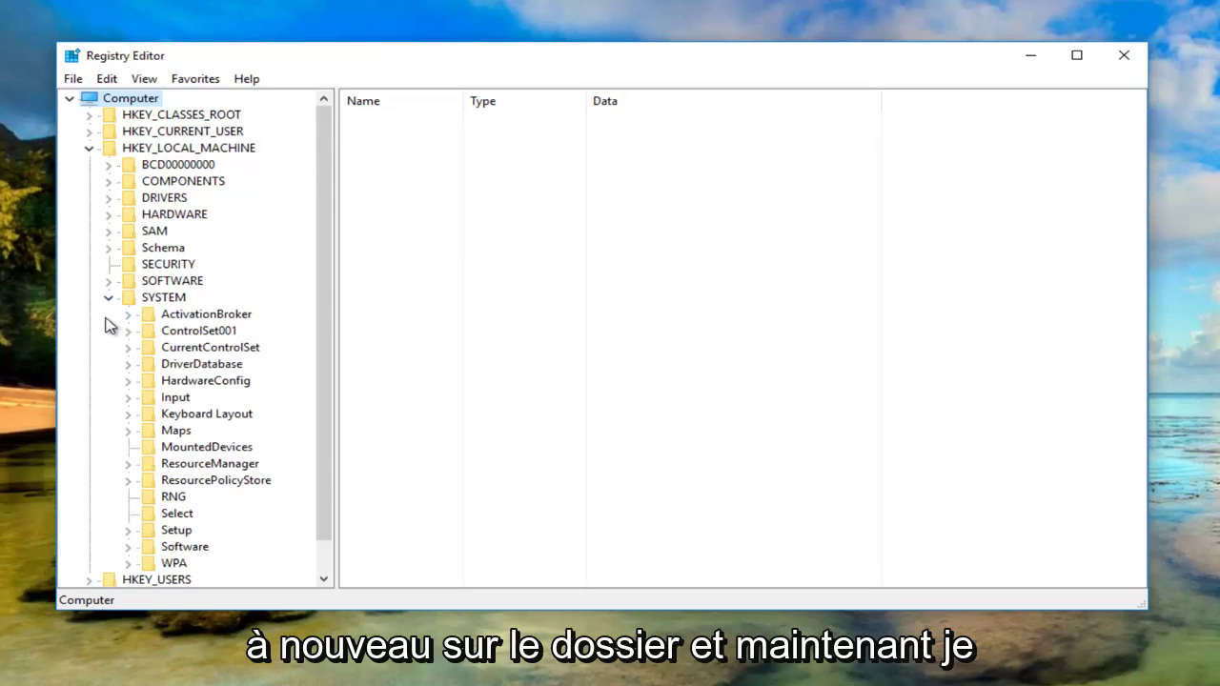
scroll(110, 319, "down", 1)
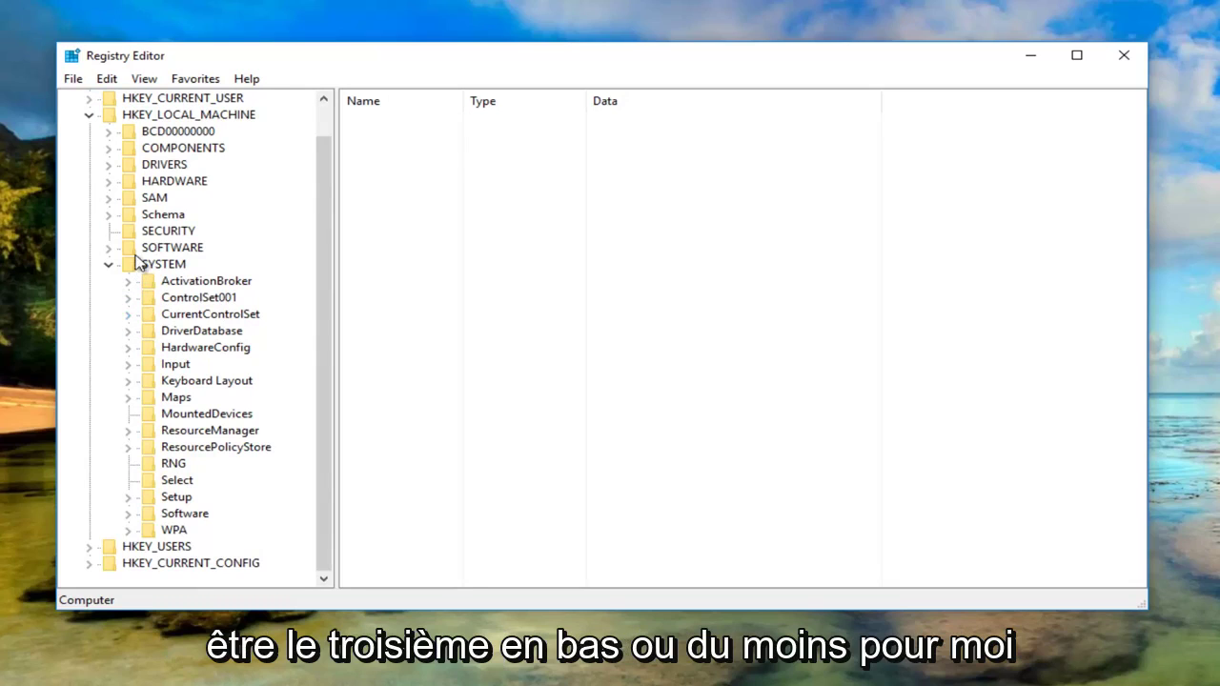
left_click(127, 314)
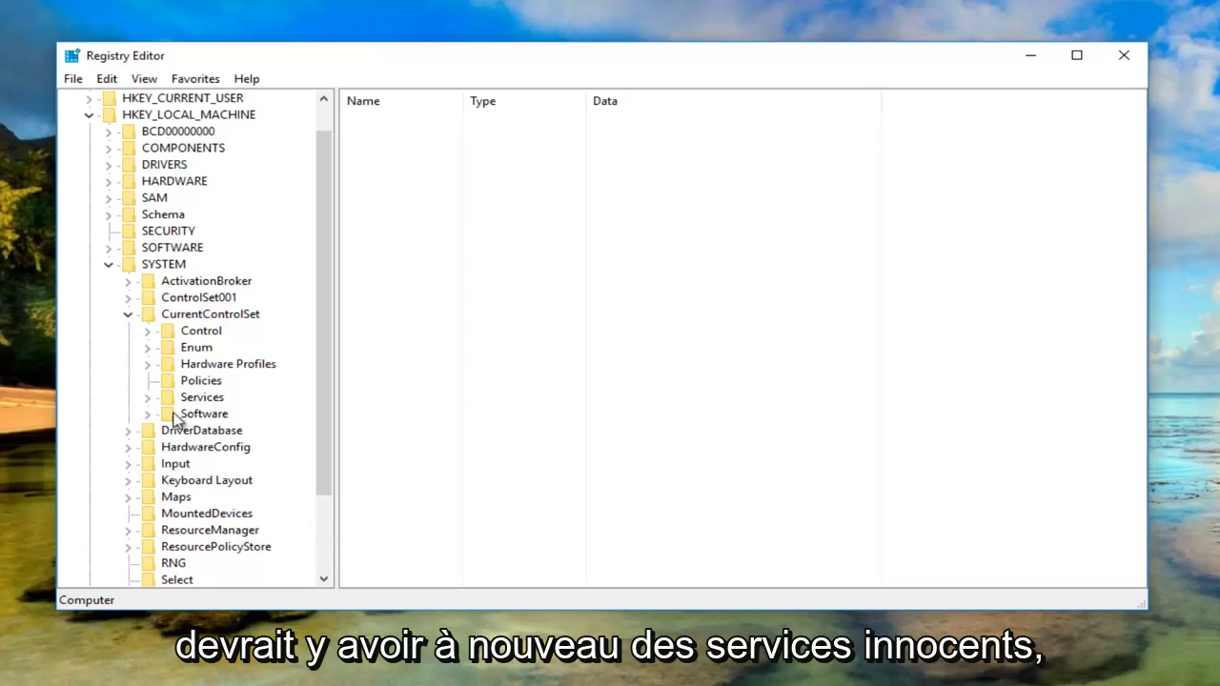
left_click(148, 399)
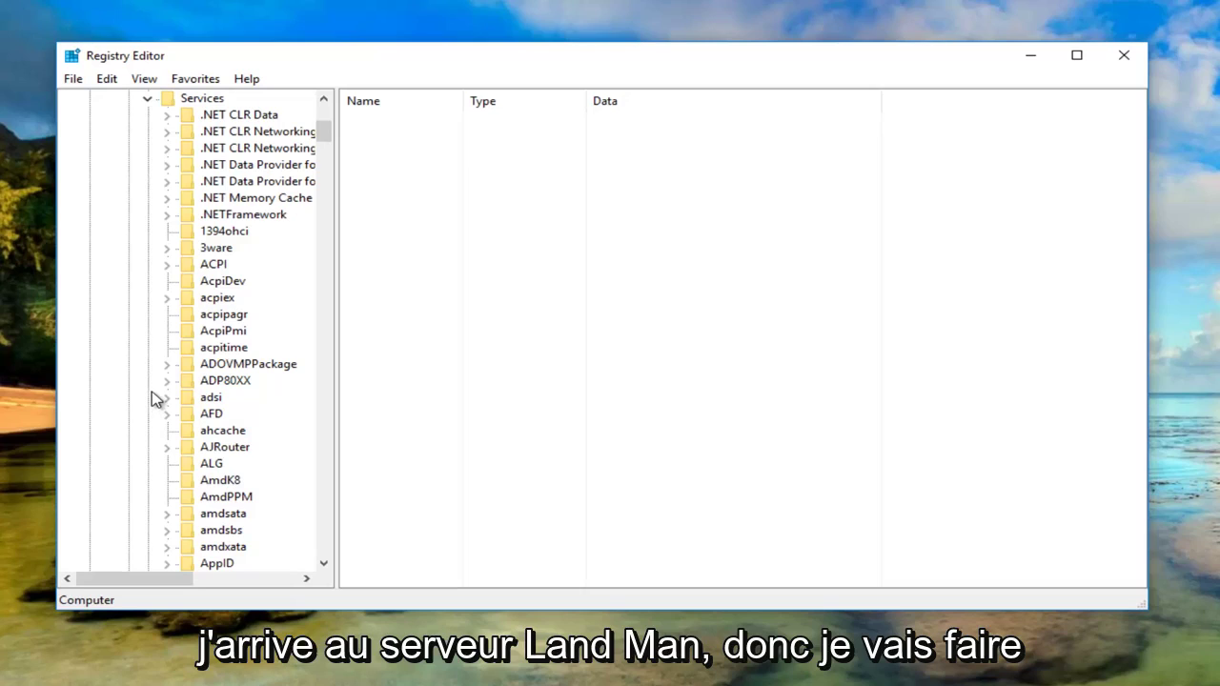
- Open the Parameters key of LanmanServer under Services
scroll(155, 398, "down", 20)
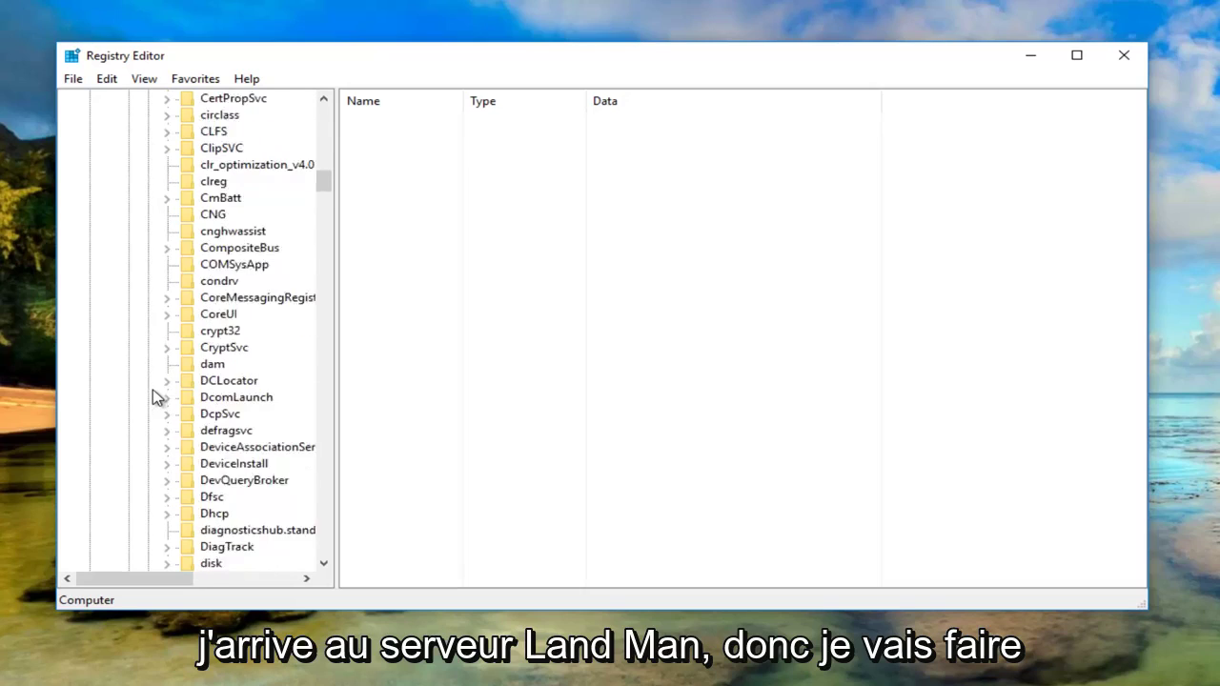
scroll(148, 398, "down", 12)
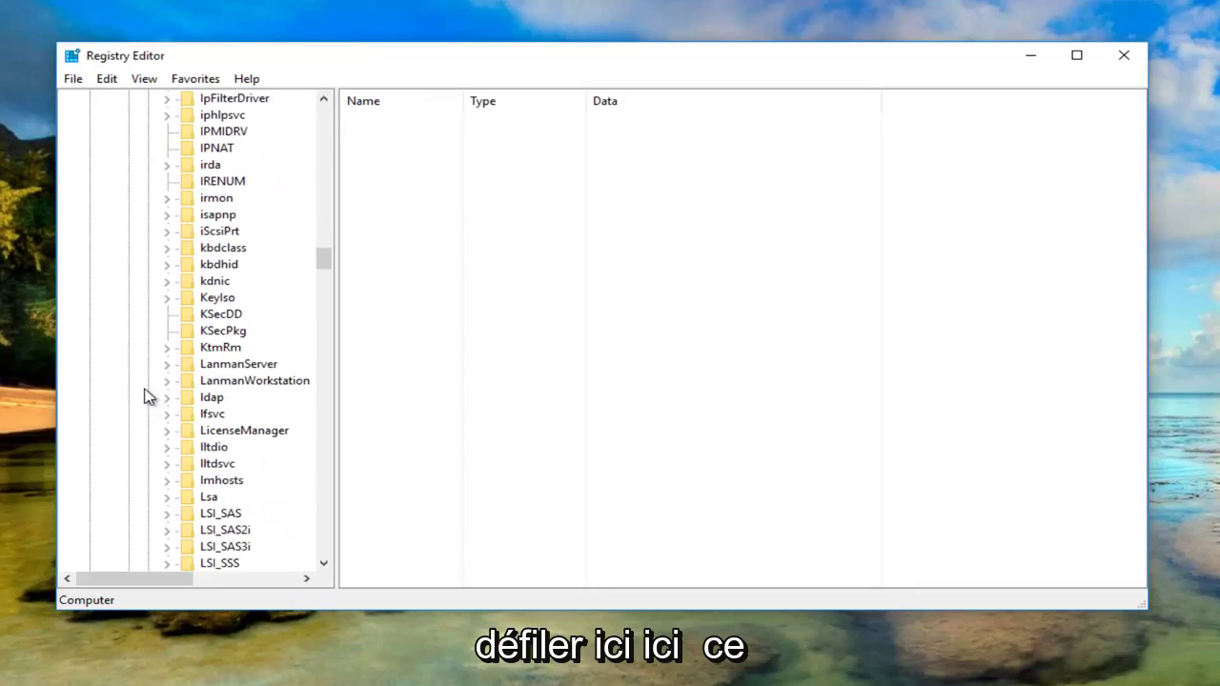
left_click(228, 368)
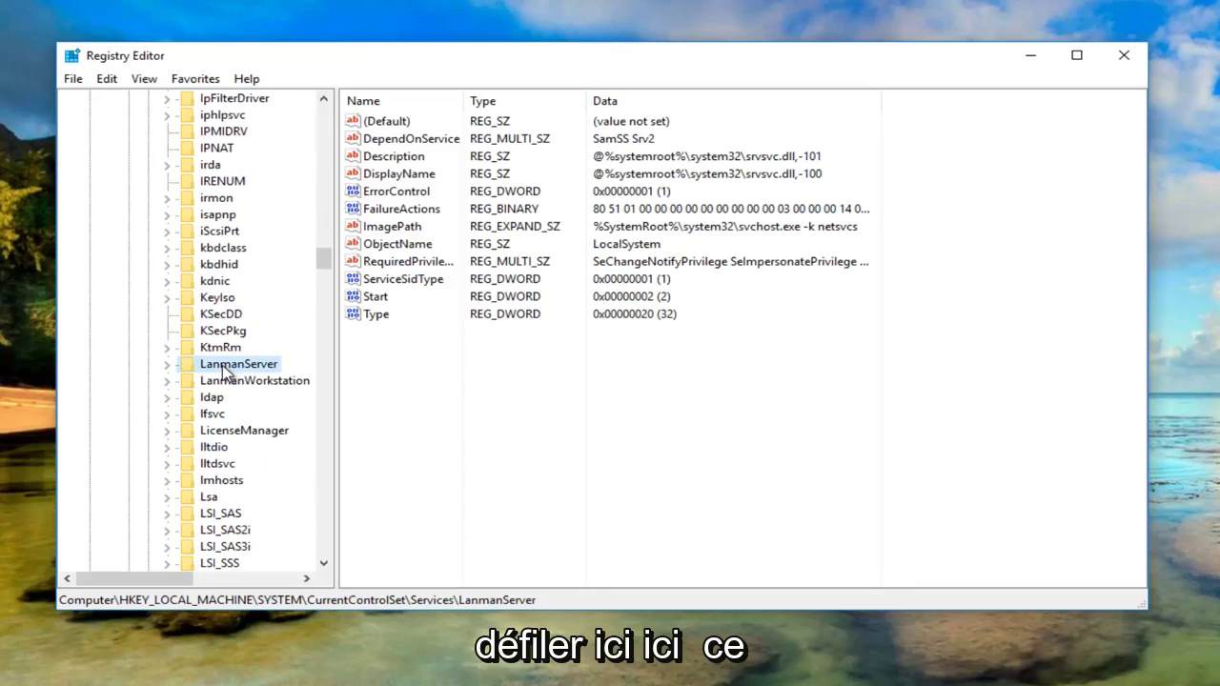
left_click(167, 367)
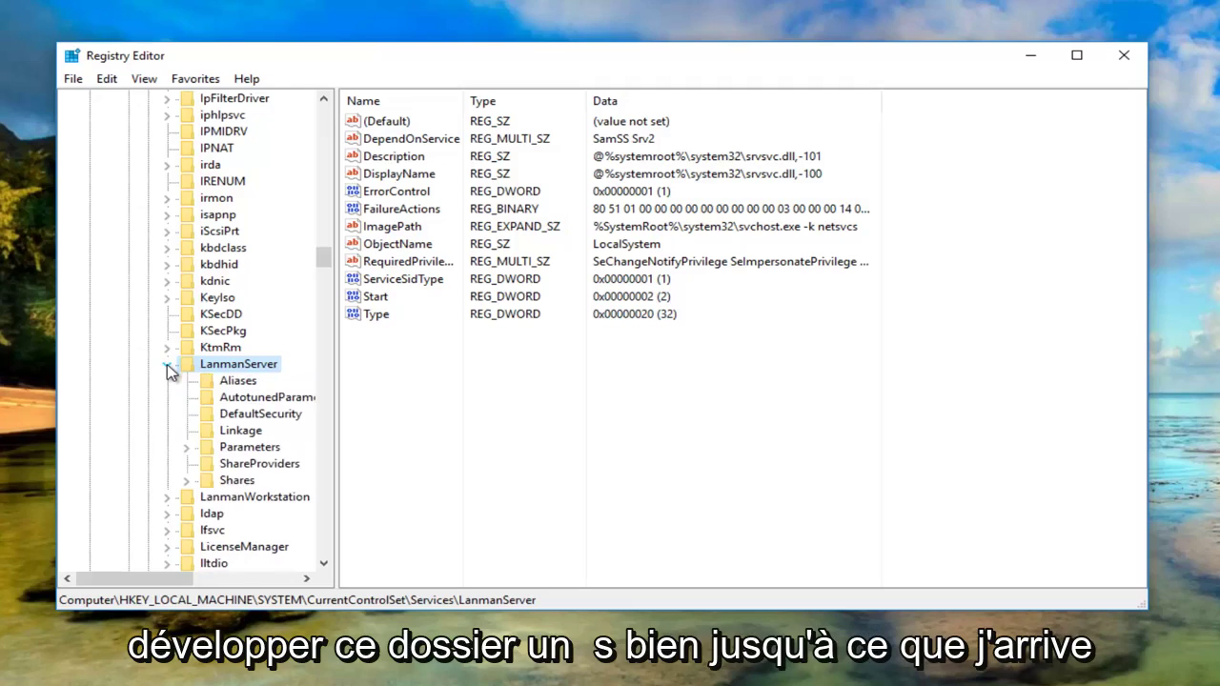
left_click(230, 450)
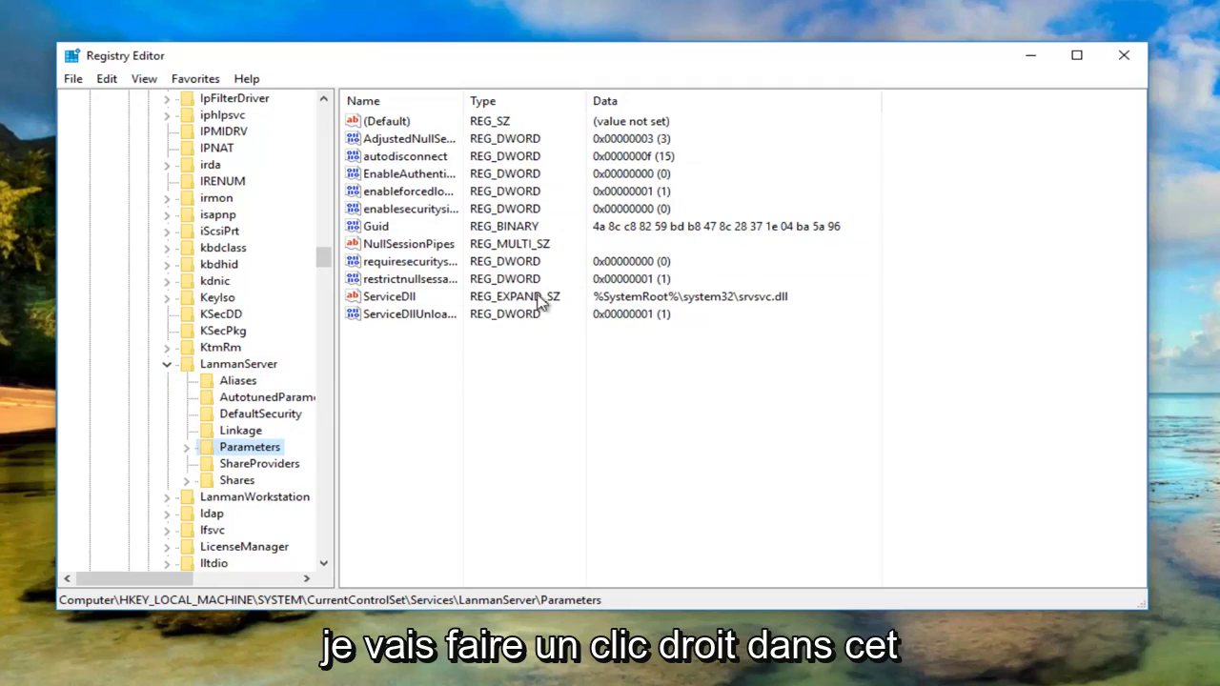
- Create a new DWORD (32-bit) value named IRPStackSize in the LanmanServer Parameters key
right_click(370, 372)
left_click(395, 373)
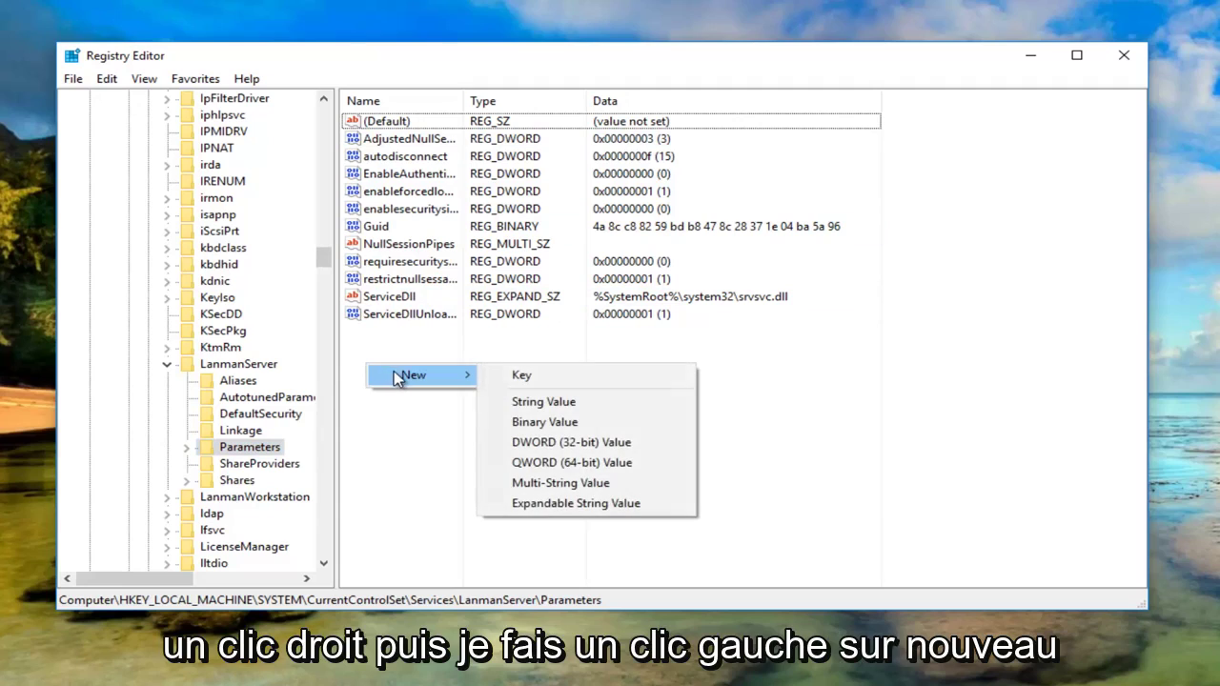
left_click(538, 446)
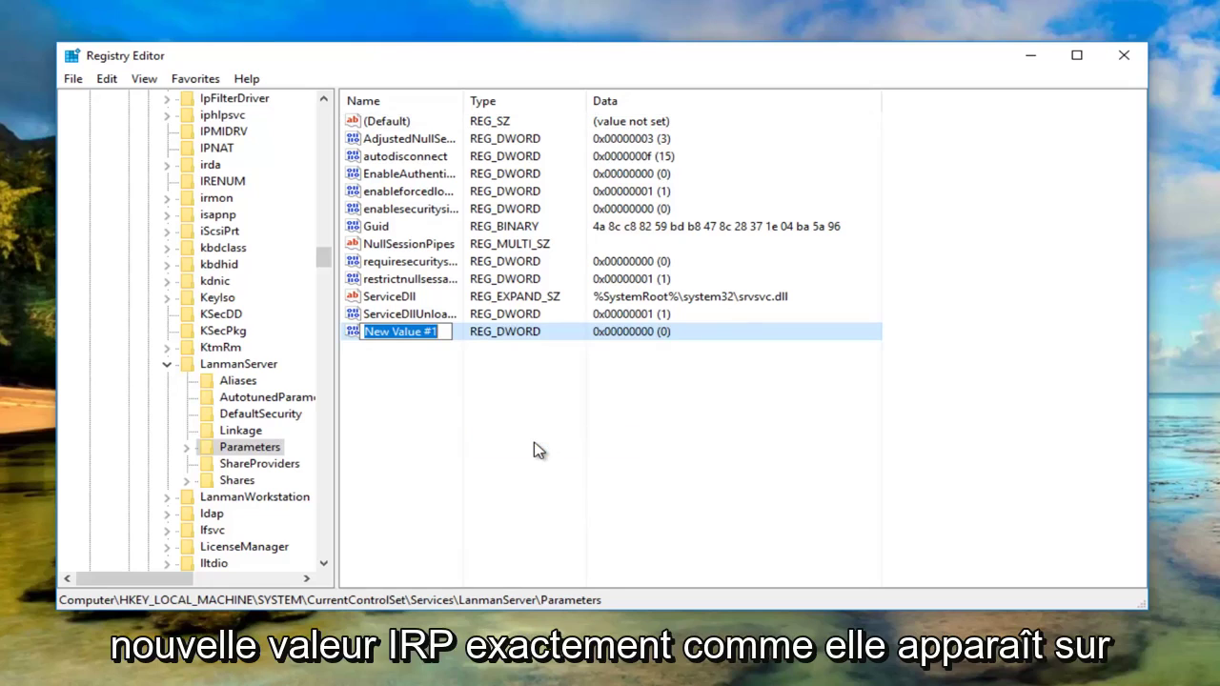
type("IRP")
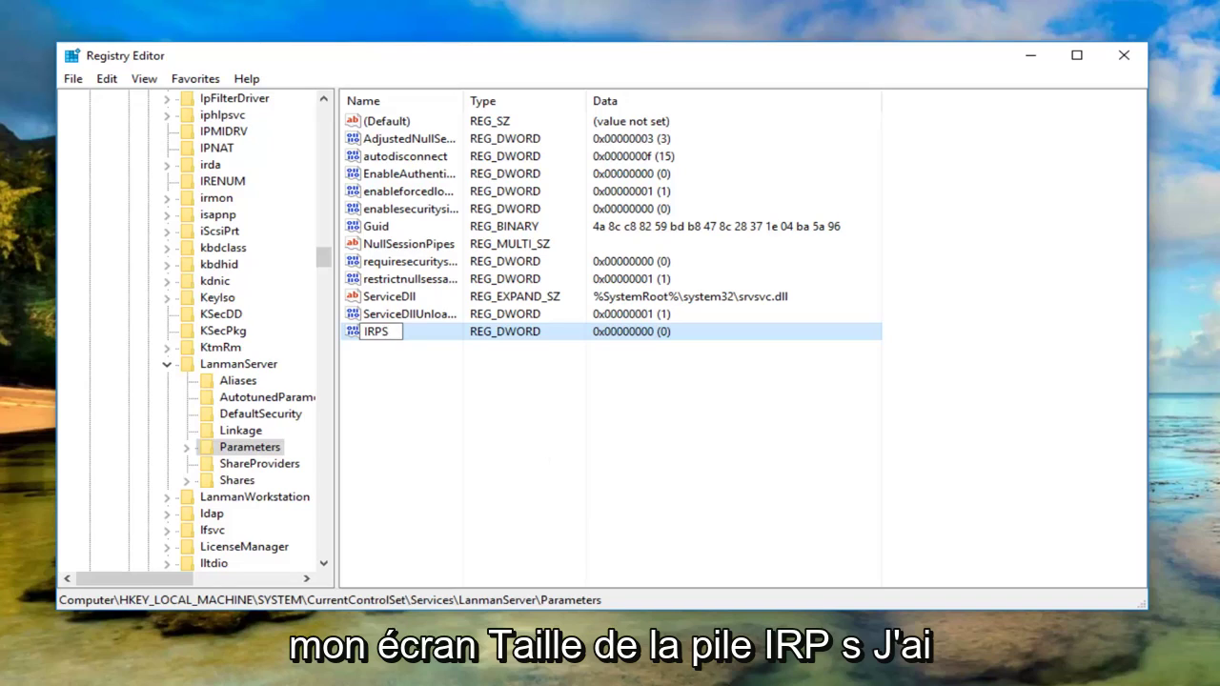
type("StackSize")
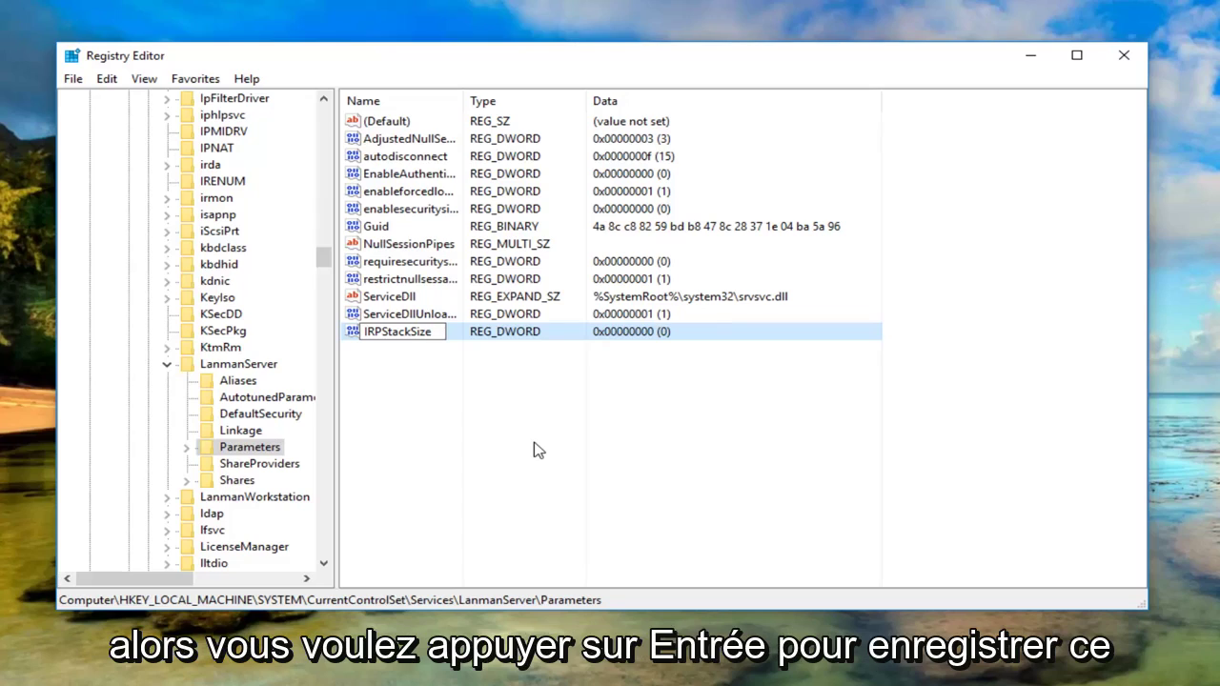
key("Return")
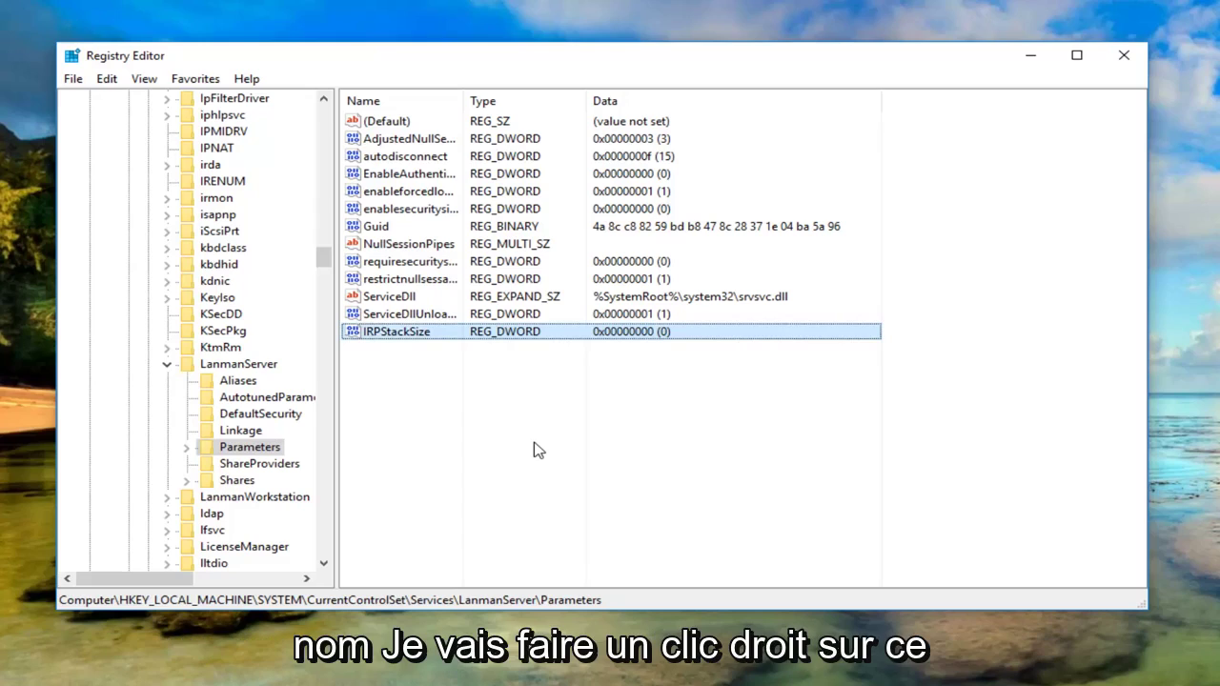
- Set the IRPStackSize value data to 25 with decimal base, save it and close the Registry Editor
right_click(417, 333)
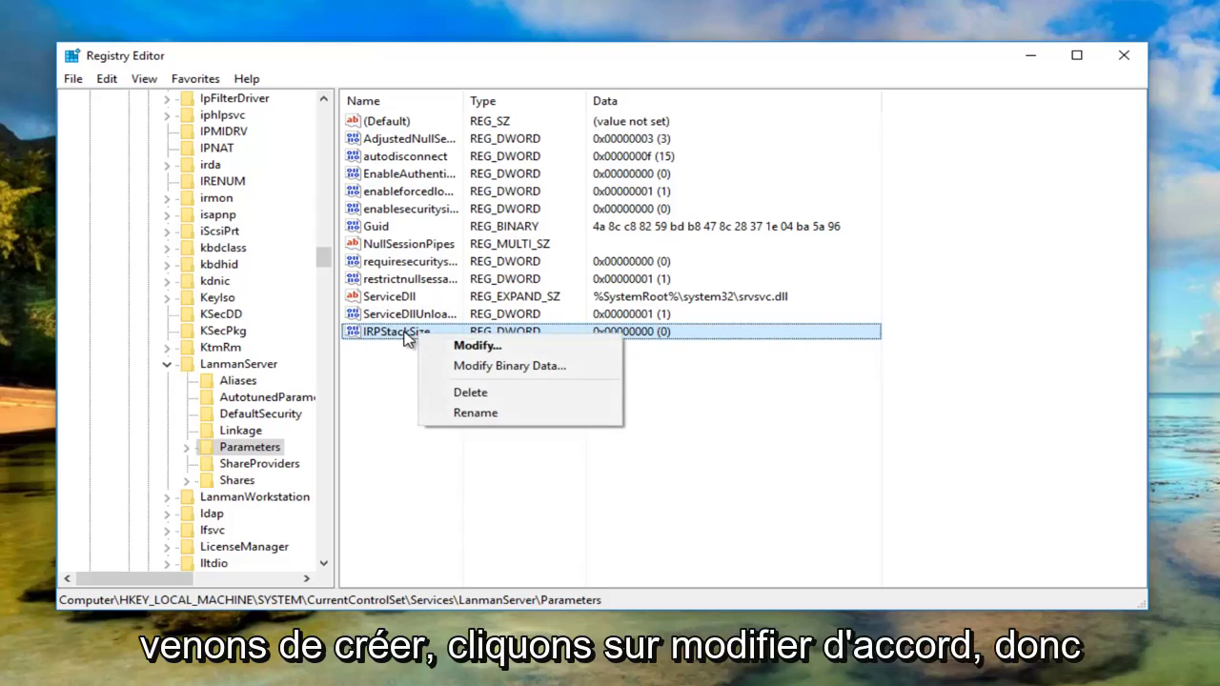
left_click(480, 346)
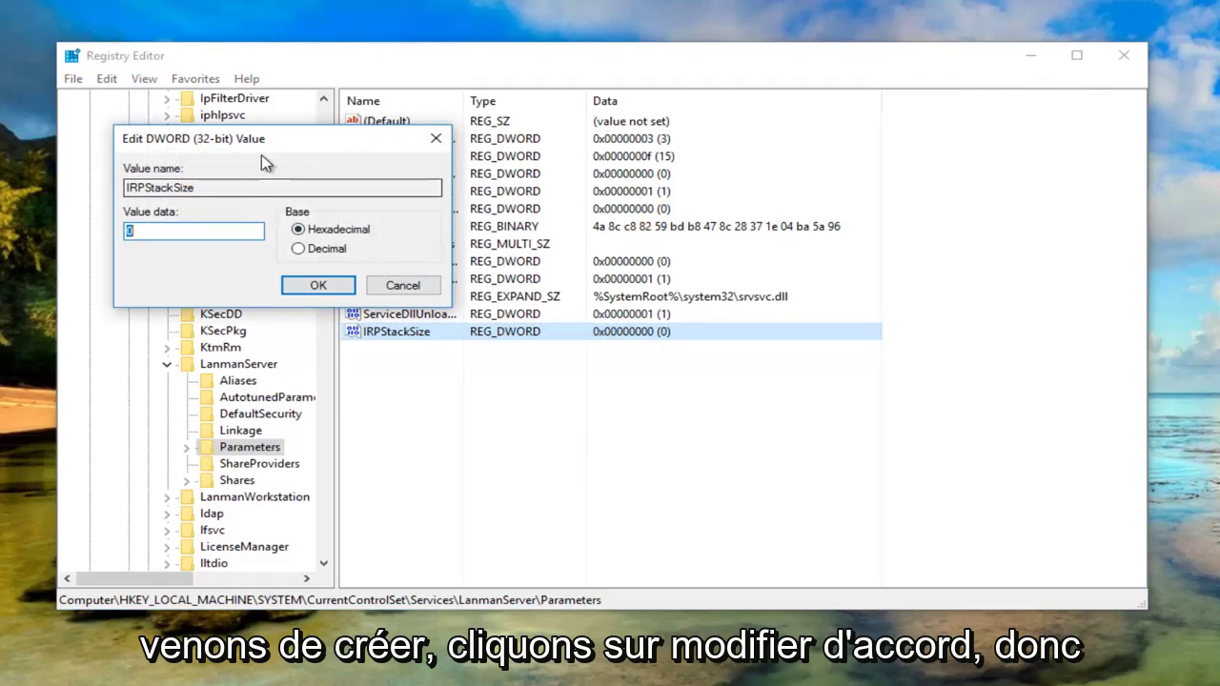
left_click_drag(261, 155, 526, 307)
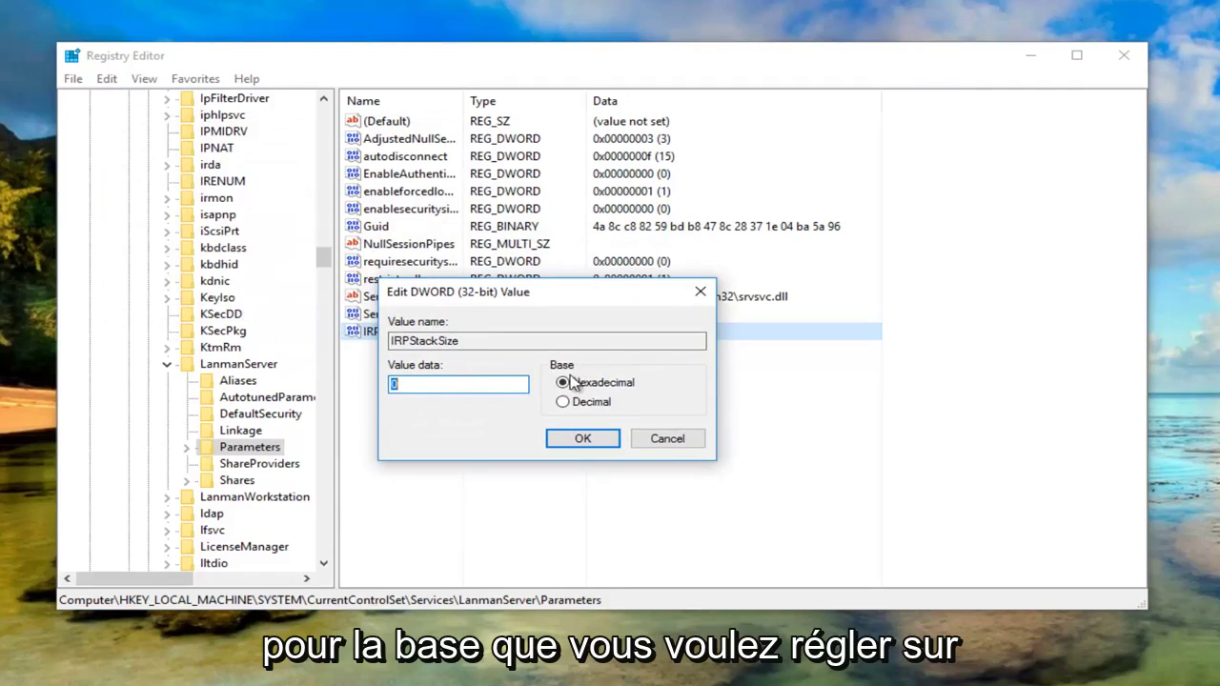
left_click(564, 404)
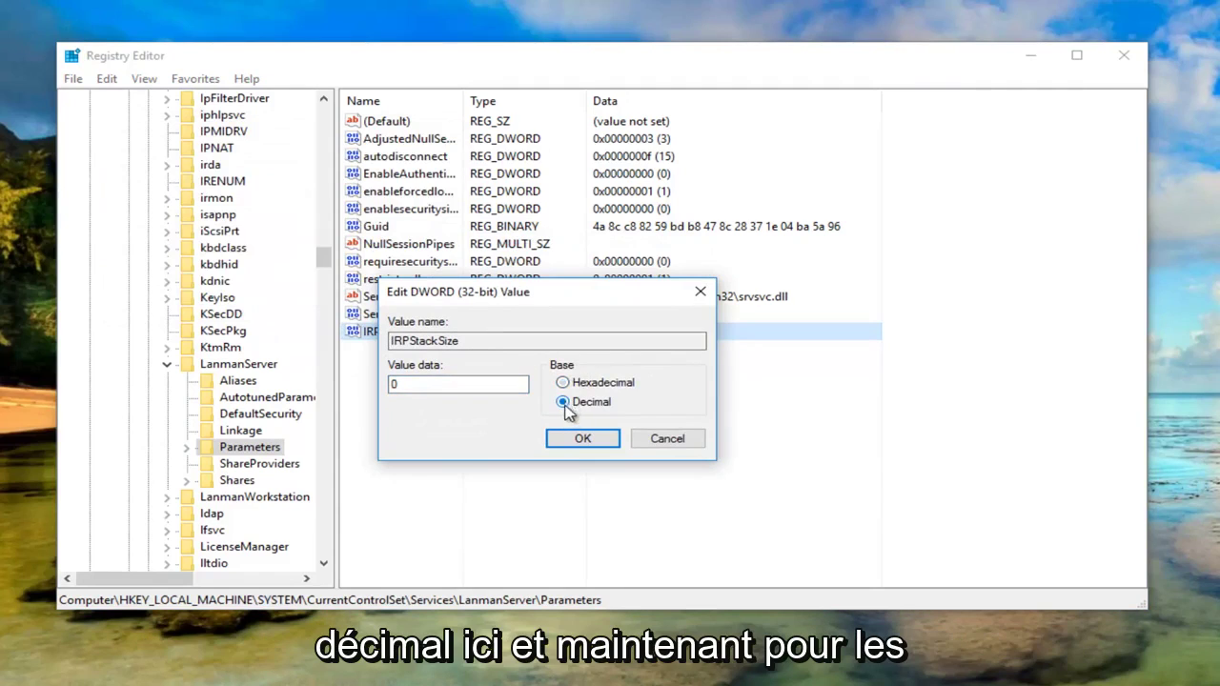
double_click(424, 386)
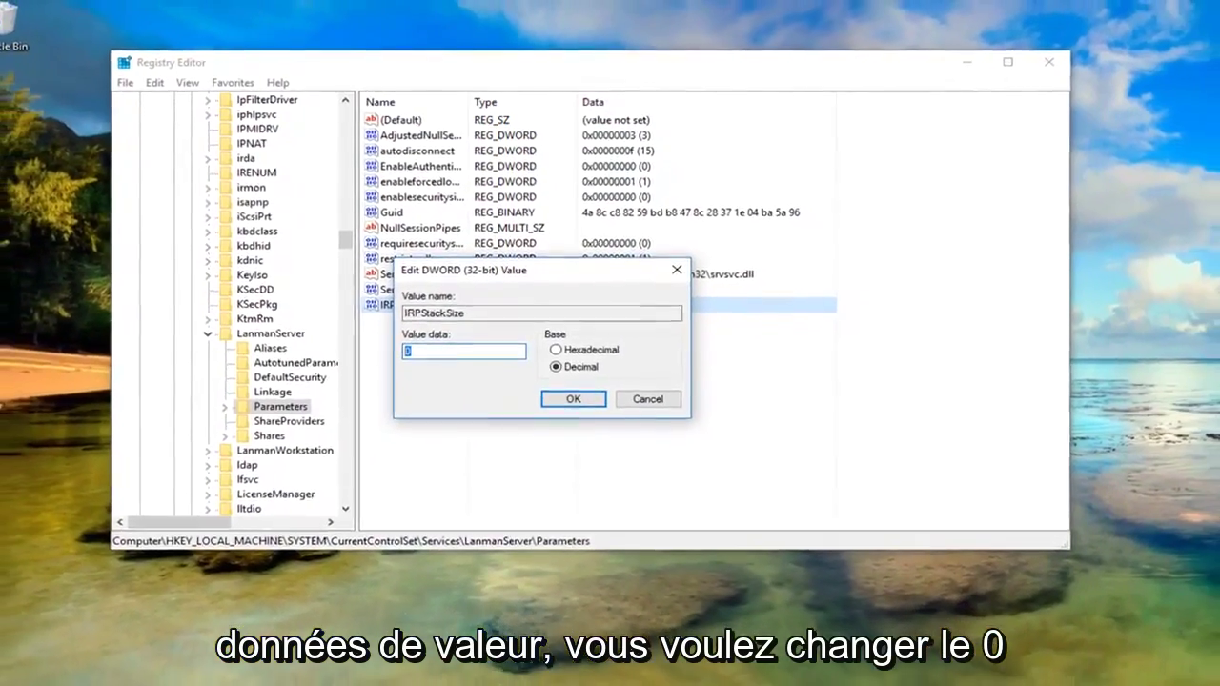
type("2")
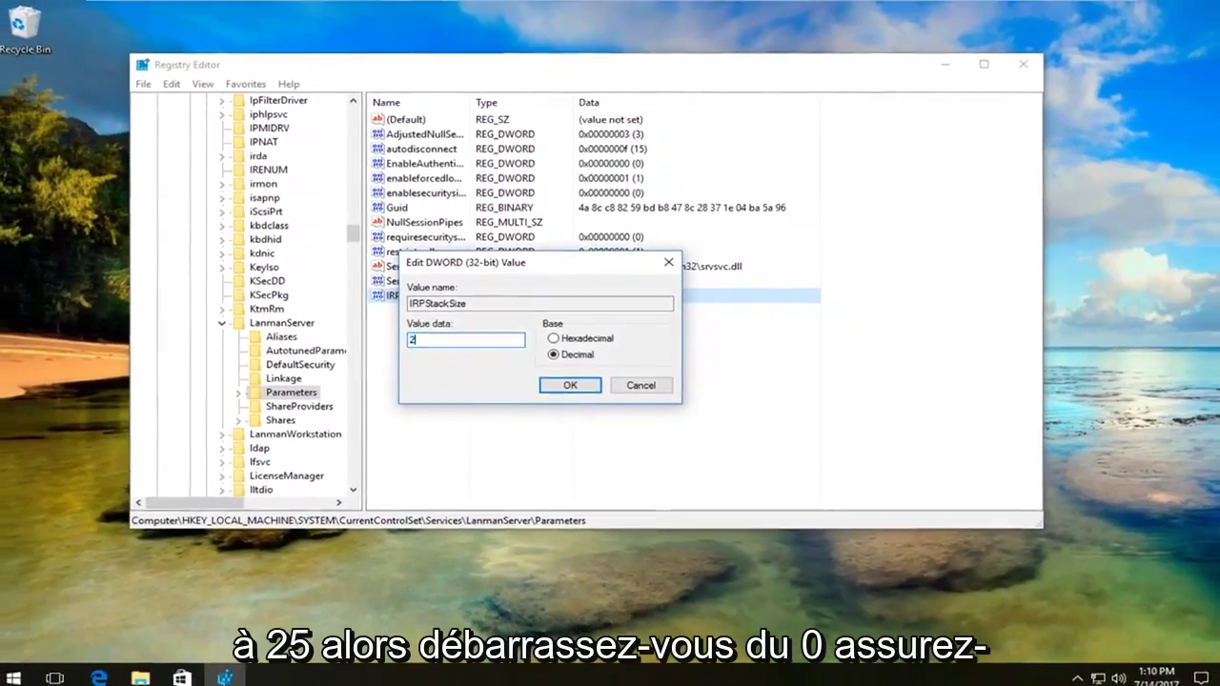
type("5")
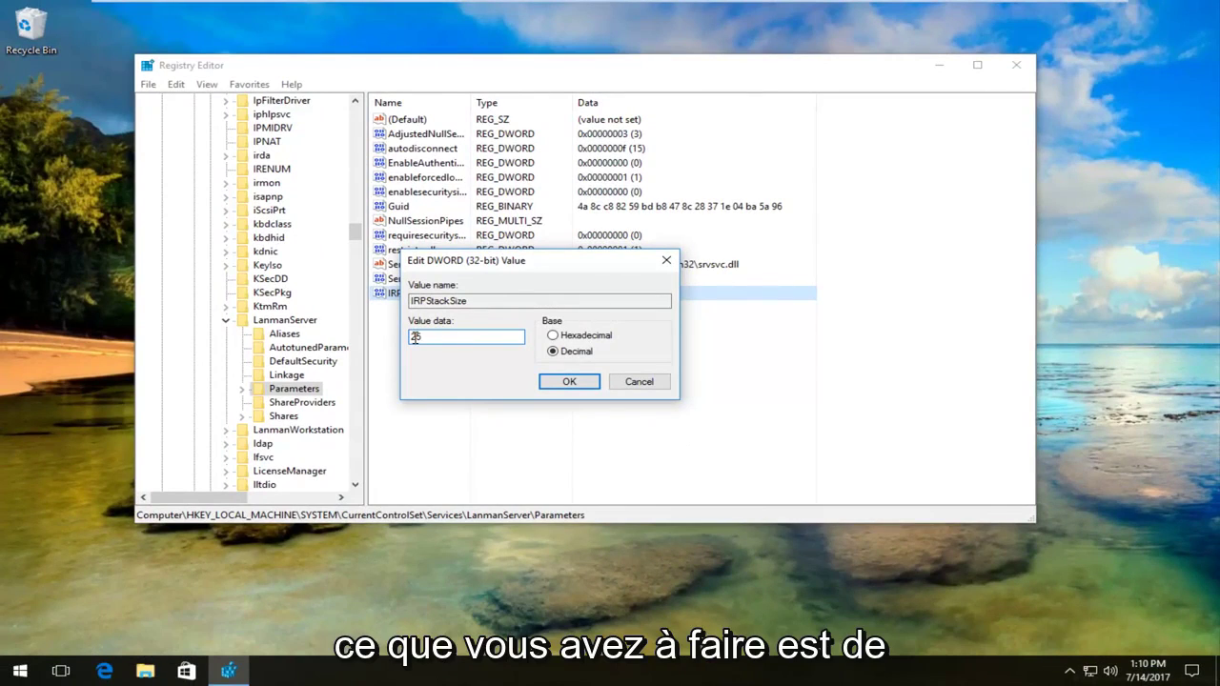
left_click(570, 382)
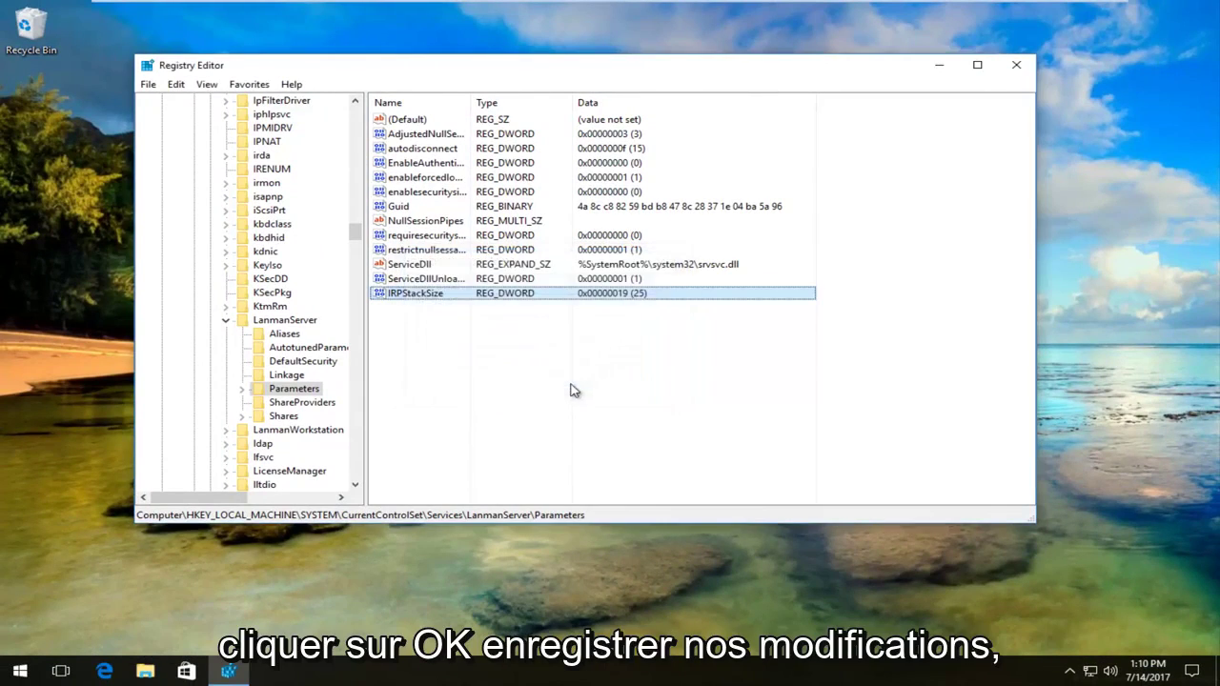
left_click(1016, 67)
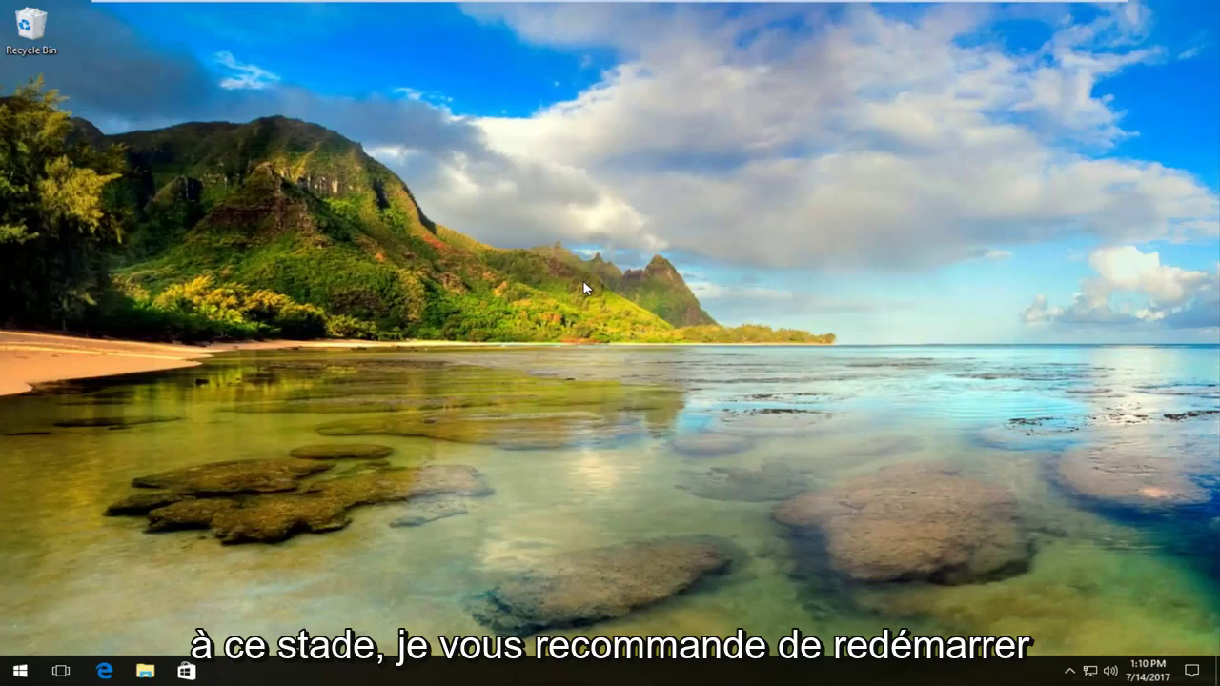